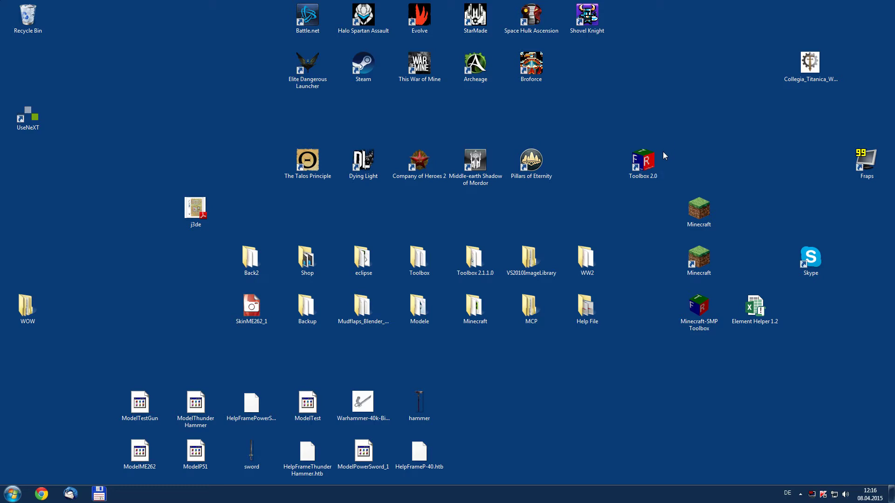
# Launch Toolbox 2.0 in a maximized window and load the ModelTestGun model file from the desktop
pyautogui.doubleClick(648, 163)
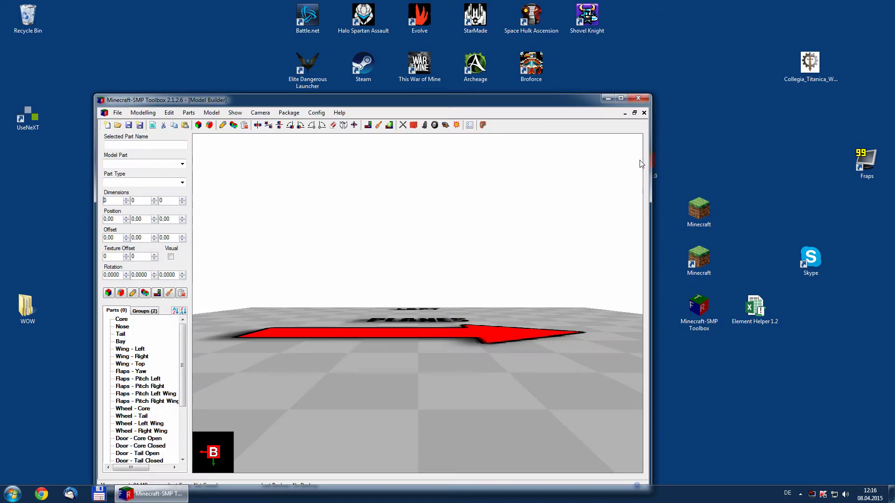
pyautogui.doubleClick(501, 106)
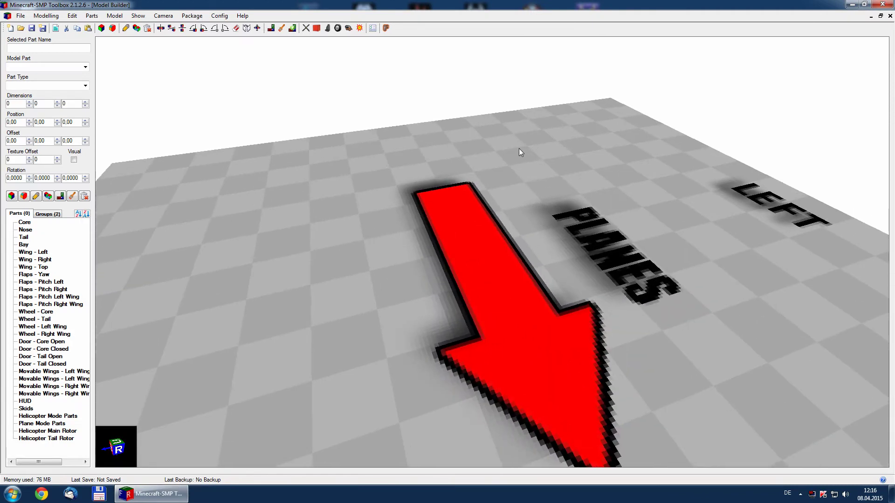
pyautogui.click(21, 28)
pyautogui.scroll(-10, 433, 146)
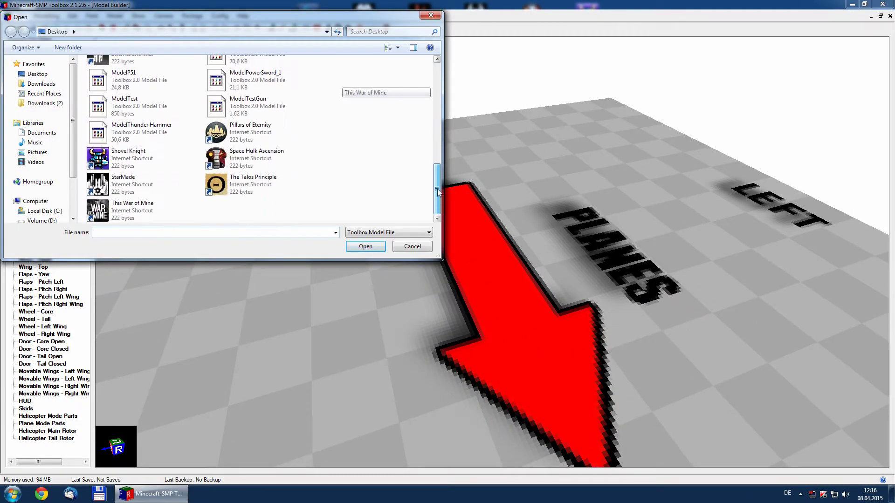
pyautogui.doubleClick(259, 107)
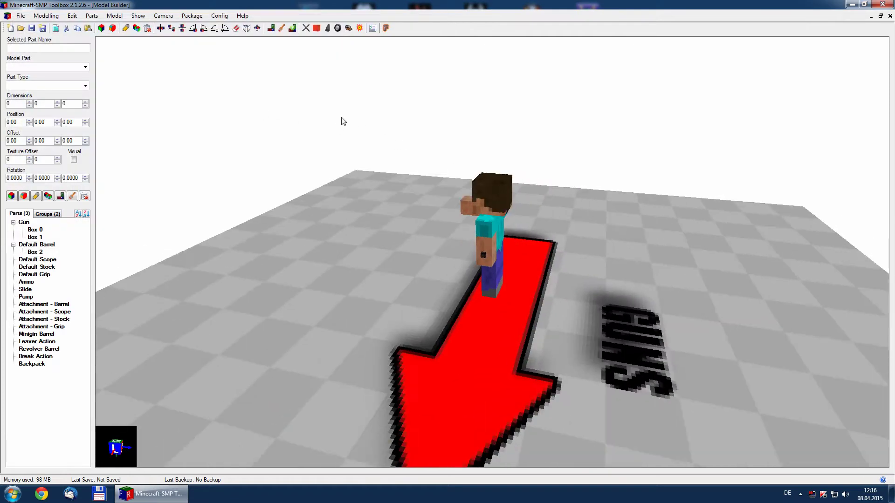
# Hide the Steve figure from the model view and leave no gun part selected
pyautogui.click(138, 15)
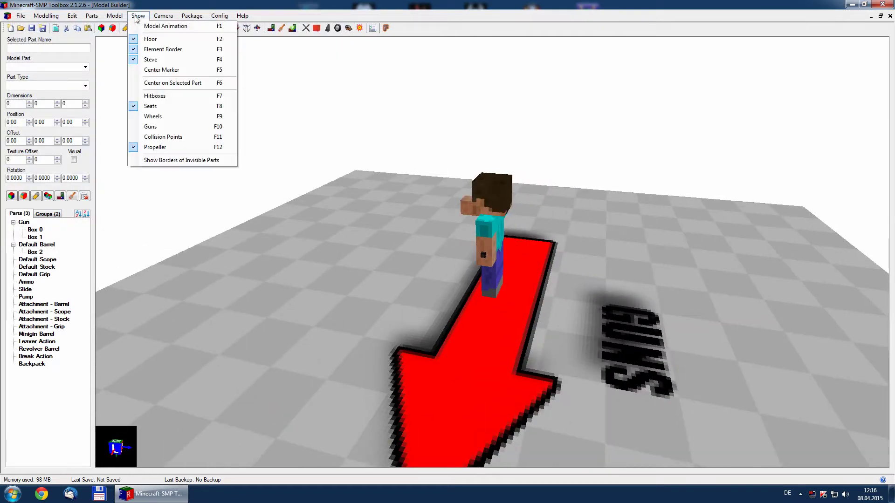
pyautogui.click(151, 60)
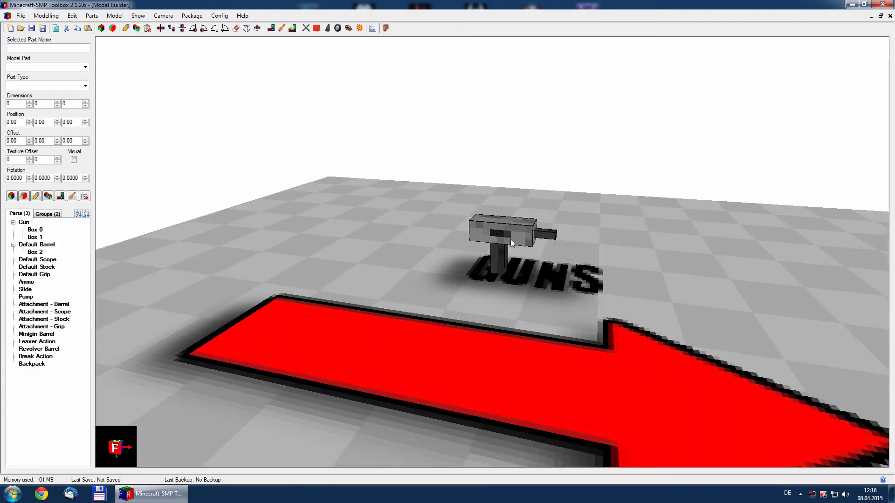
pyautogui.click(509, 240)
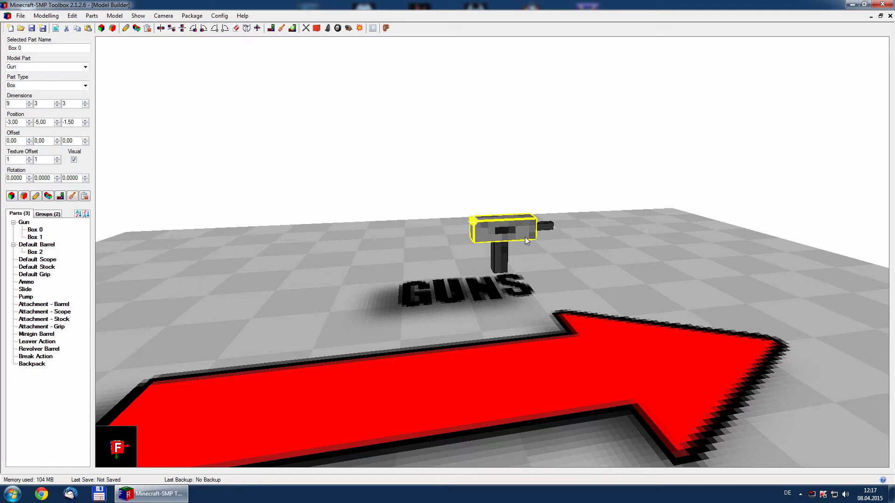
pyautogui.click(424, 202)
pyautogui.moveTo(424, 202); pyautogui.dragTo(459, 205)
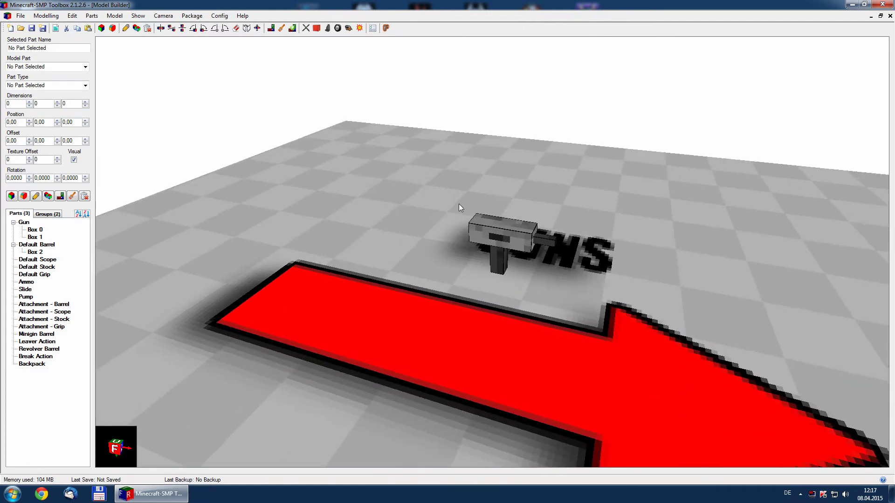
# Export the gun as a Flans Mod model named TestGun, saving the Java file ModelTestGun in the Test_Package model folder
pyautogui.click(21, 17)
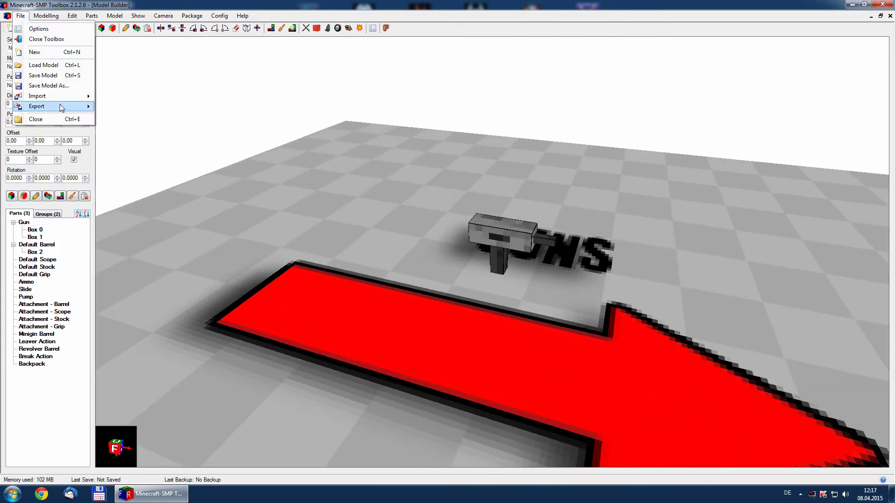
pyautogui.moveTo(60, 104)
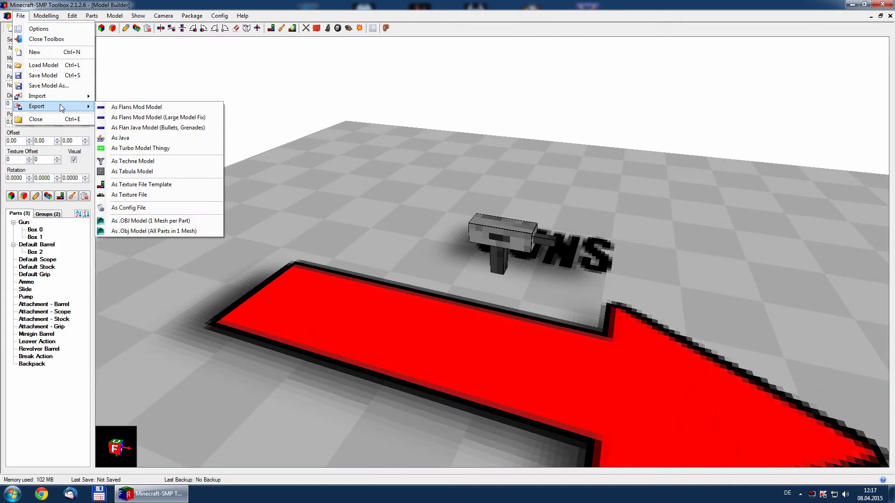
pyautogui.click(146, 108)
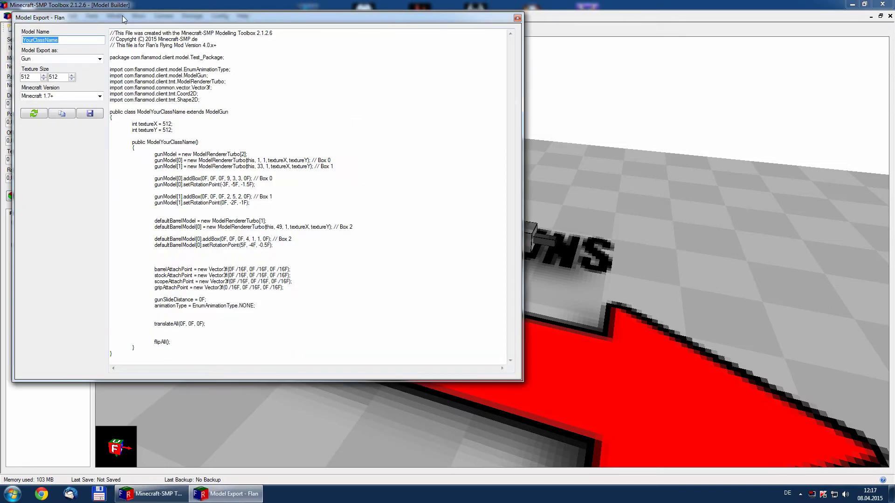
pyautogui.moveTo(166, 30); pyautogui.dragTo(408, 53)
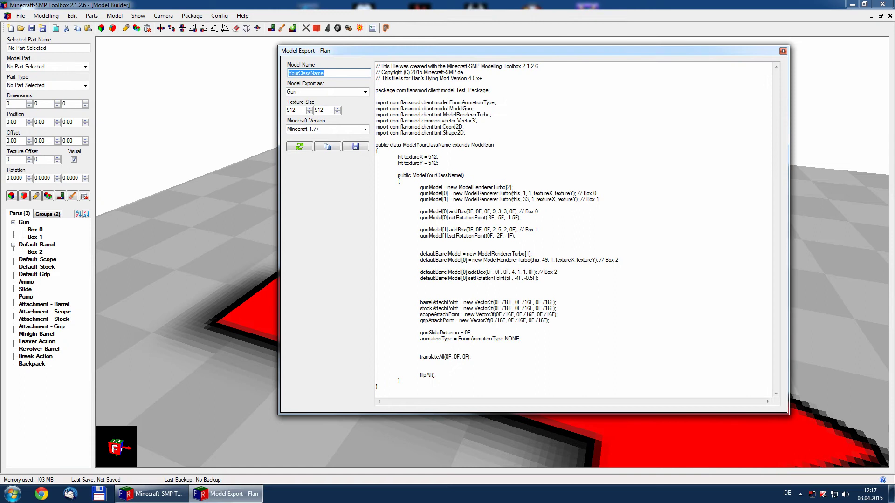
pyautogui.write('TestGun')
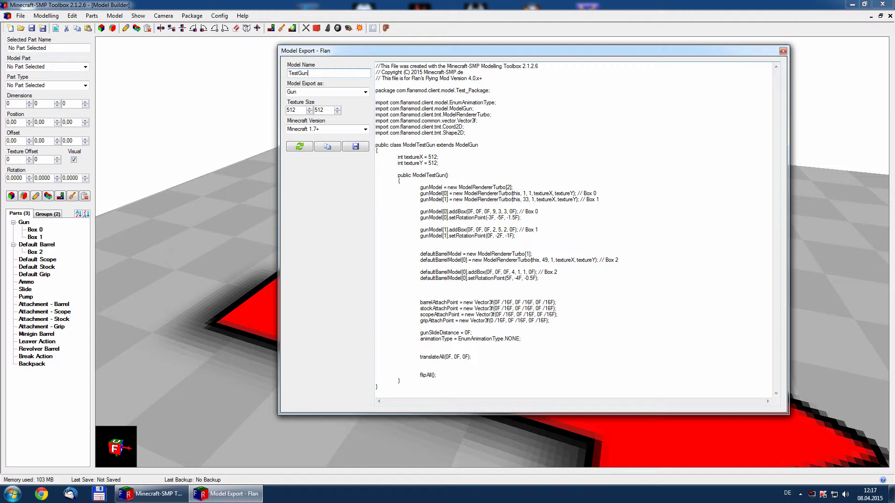
pyautogui.click(355, 147)
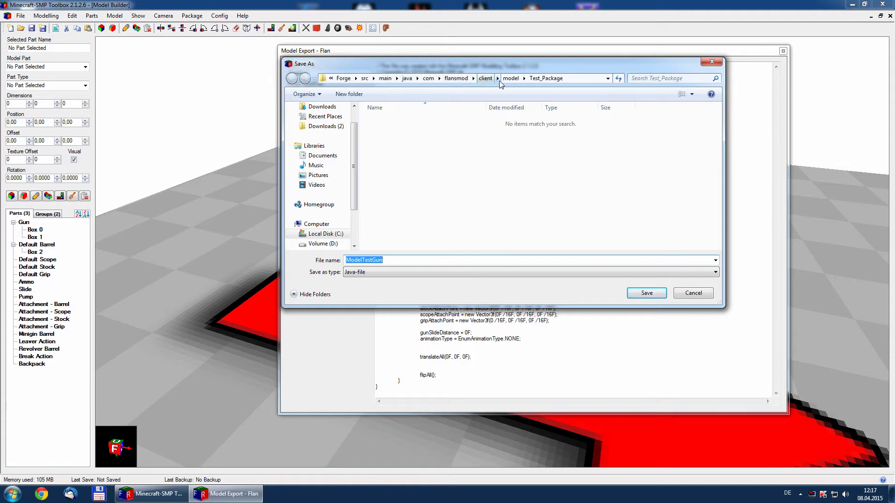
pyautogui.click(646, 293)
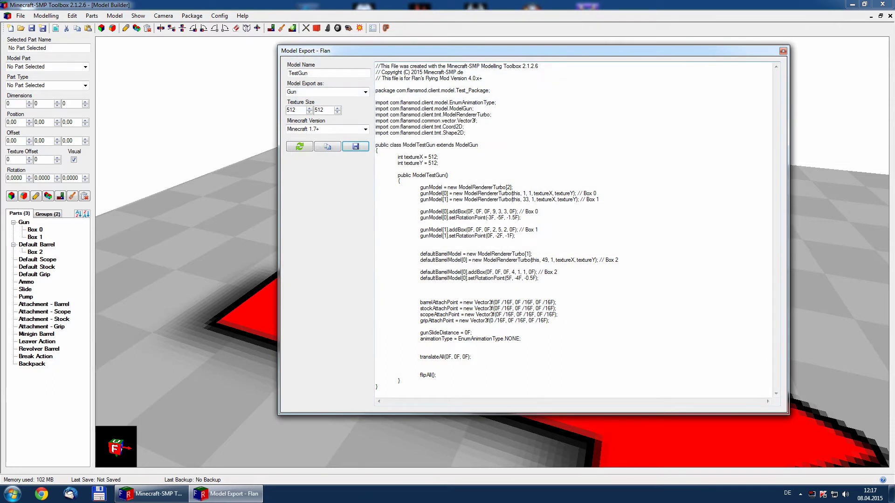
pyautogui.click(783, 51)
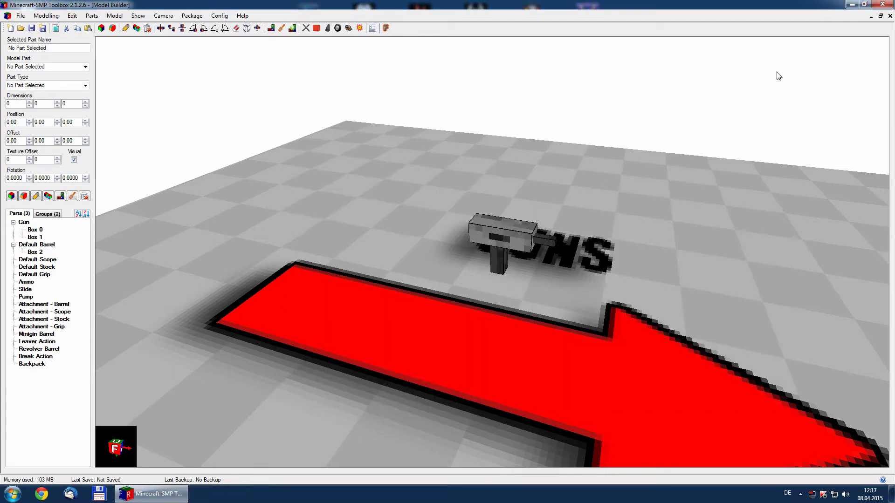
# Export the gun's texture file as Skin_Gun_TestGun (png) into the skins folder under eclipse/Flan/Test Package/assets/flansmod
pyautogui.click(21, 16)
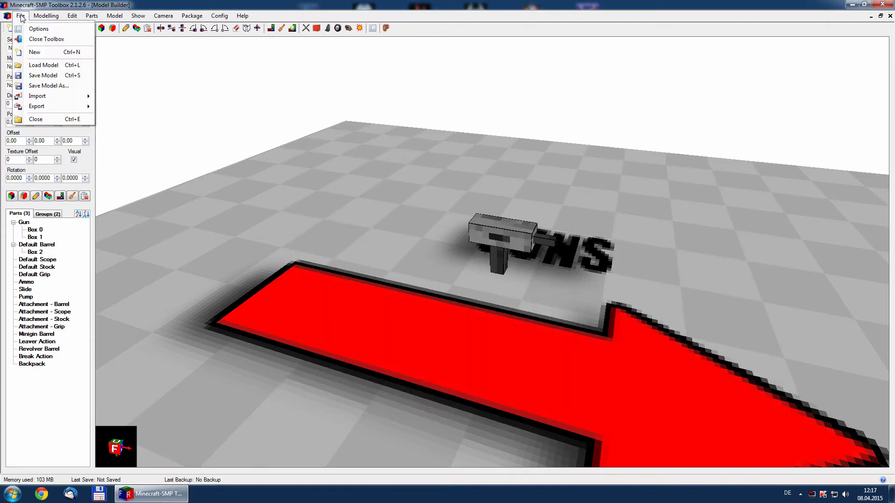
pyautogui.moveTo(56, 106)
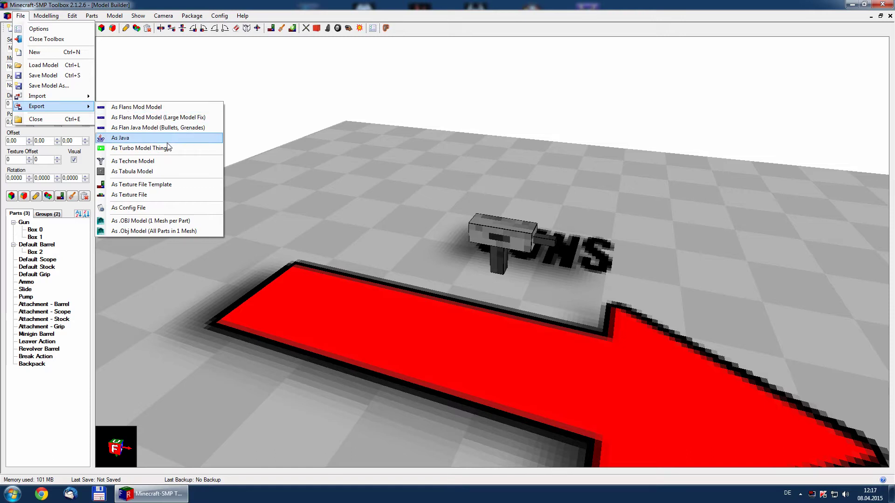
pyautogui.click(152, 195)
pyautogui.moveTo(247, 23); pyautogui.dragTo(383, 18)
pyautogui.click(195, 27)
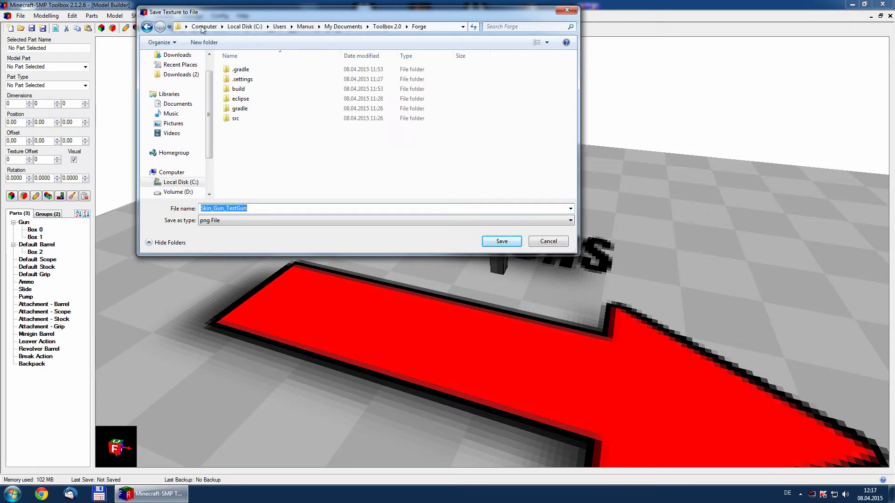
pyautogui.doubleClick(240, 100)
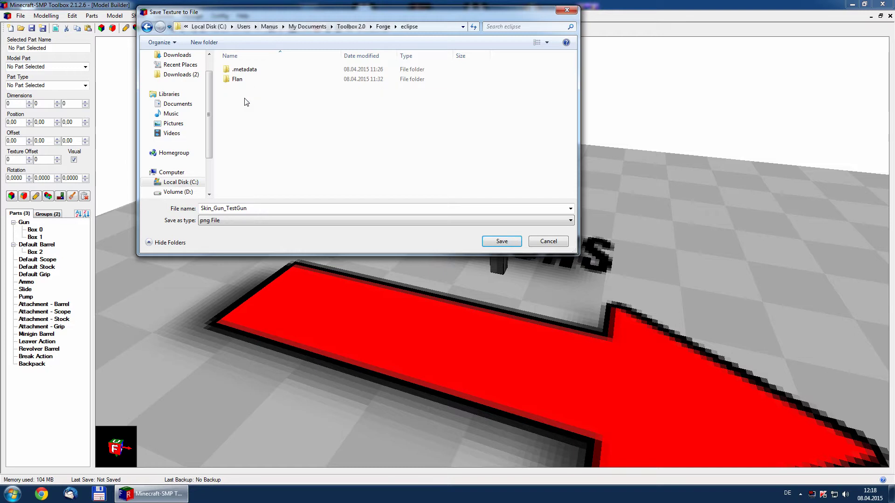
pyautogui.doubleClick(238, 79)
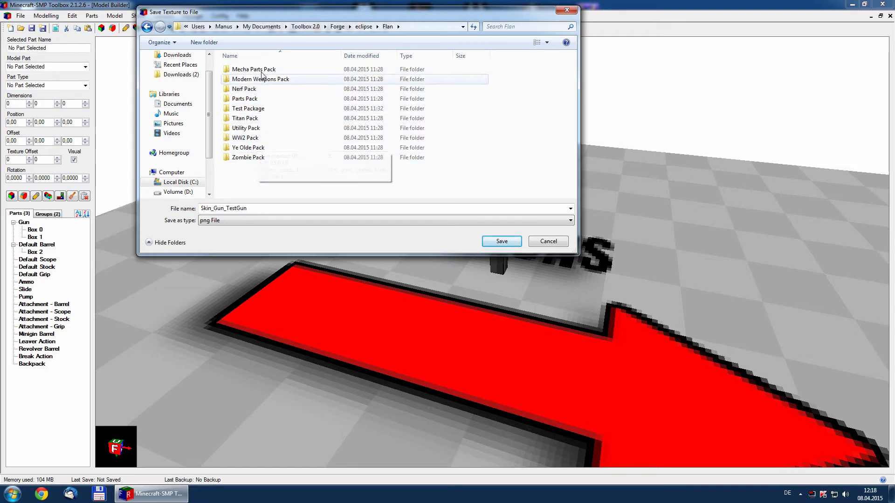
pyautogui.doubleClick(254, 109)
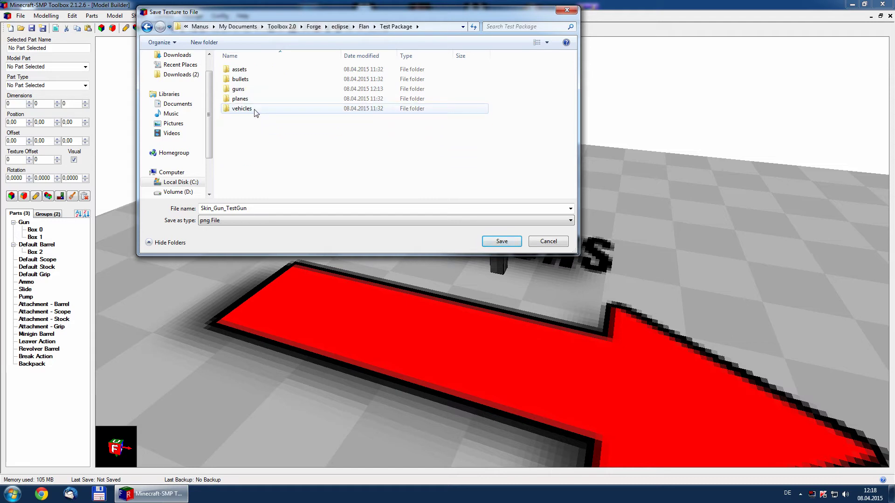
pyautogui.doubleClick(242, 70)
pyautogui.doubleClick(243, 70)
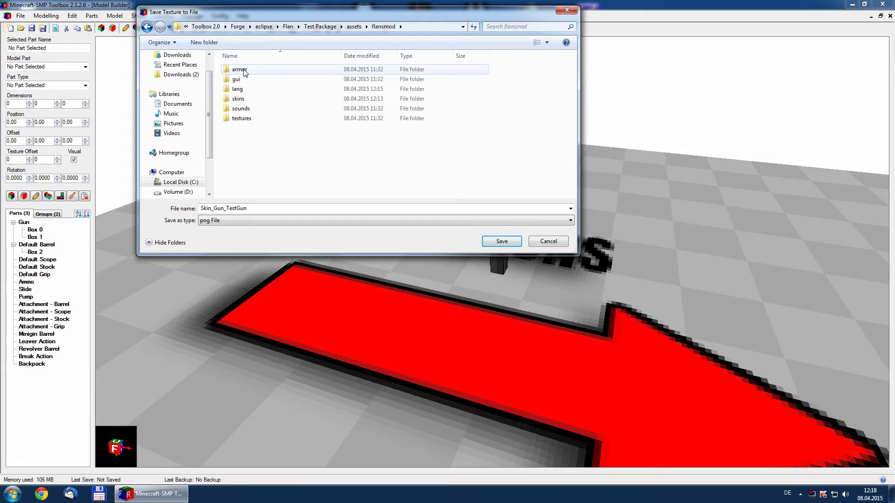
pyautogui.click(243, 99)
pyautogui.doubleClick(243, 99)
pyautogui.click(508, 242)
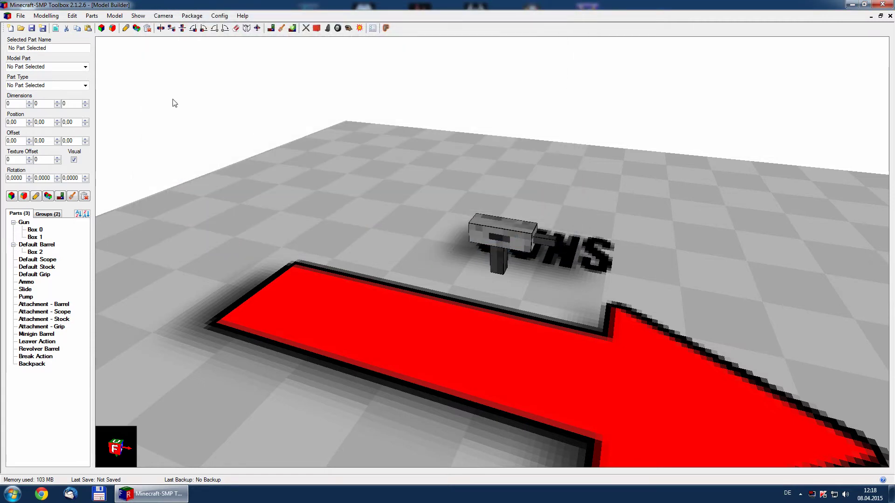
# Export the gun's config file as the text file TestGun in the guns folder of Test Package
pyautogui.click(20, 15)
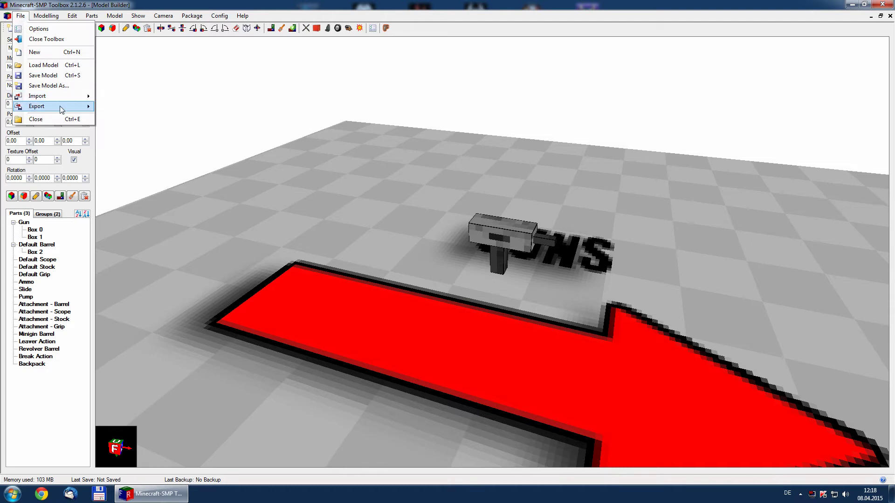
pyautogui.moveTo(56, 96)
pyautogui.click(139, 207)
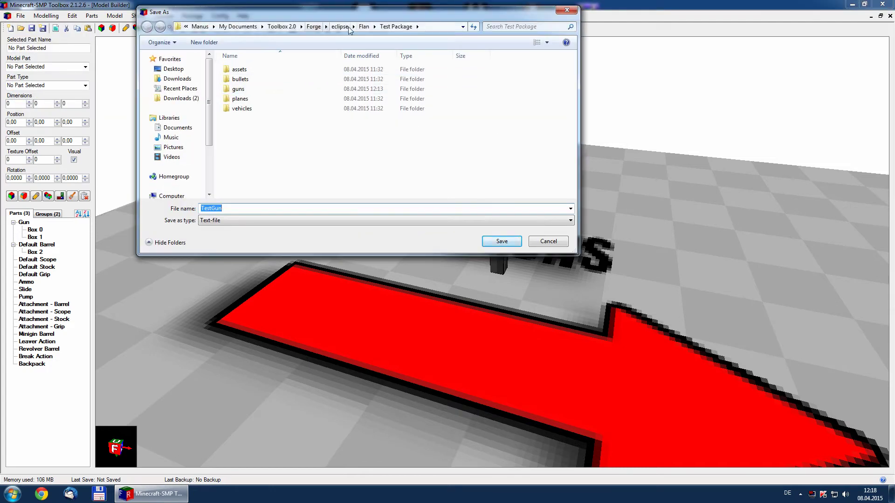
pyautogui.doubleClick(238, 89)
pyautogui.click(499, 241)
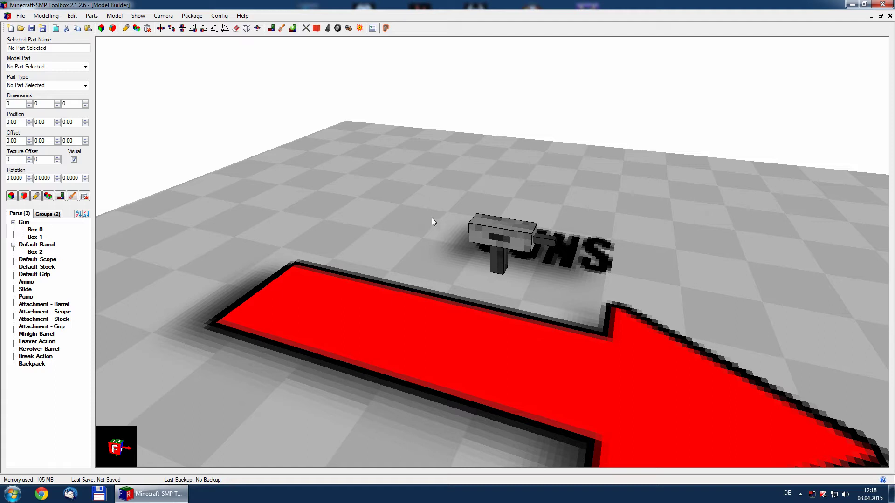
# Create a new language file for Test Package in the Package Explorer, overwriting the existing one, and close the explorer
pyautogui.click(192, 17)
pyautogui.click(205, 26)
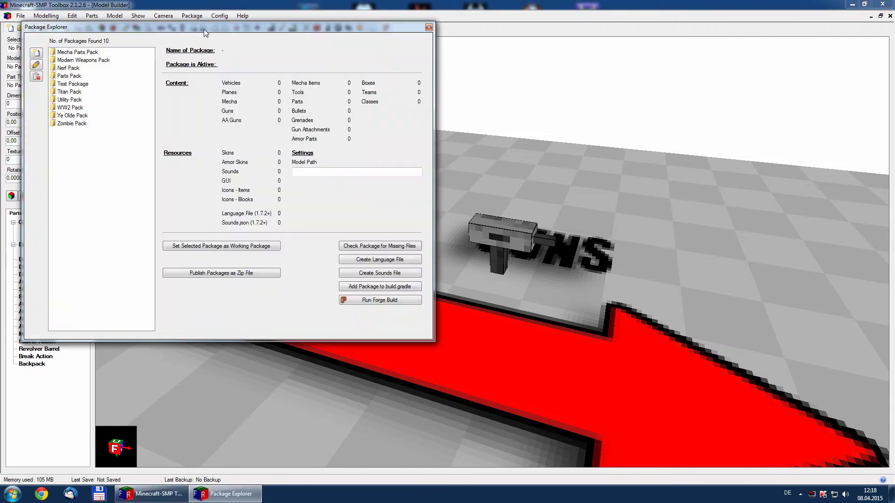
pyautogui.click(79, 84)
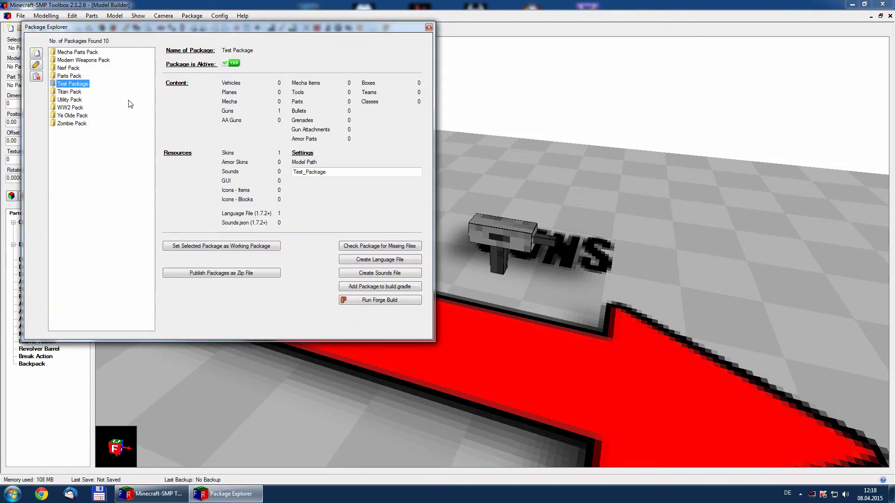
pyautogui.click(397, 260)
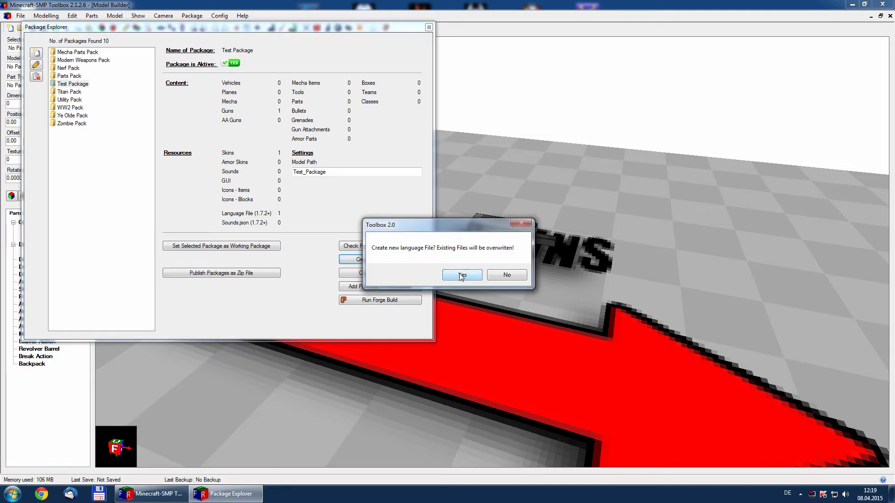
pyautogui.click(460, 274)
pyautogui.click(466, 276)
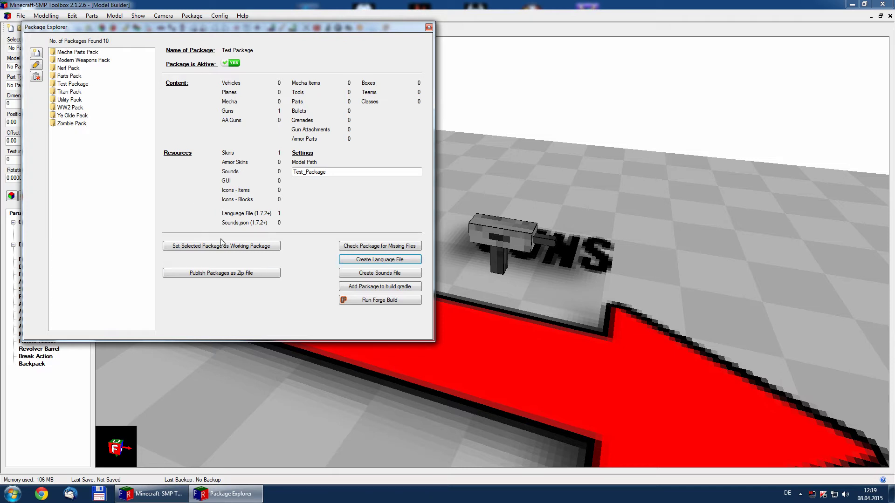
pyautogui.click(428, 27)
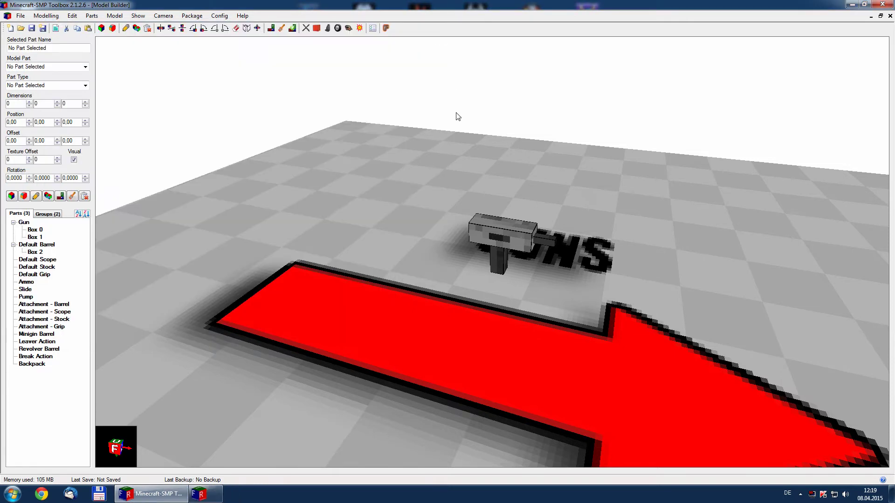
# Open Forge Gradle and run the Gradlew build
pyautogui.click(386, 28)
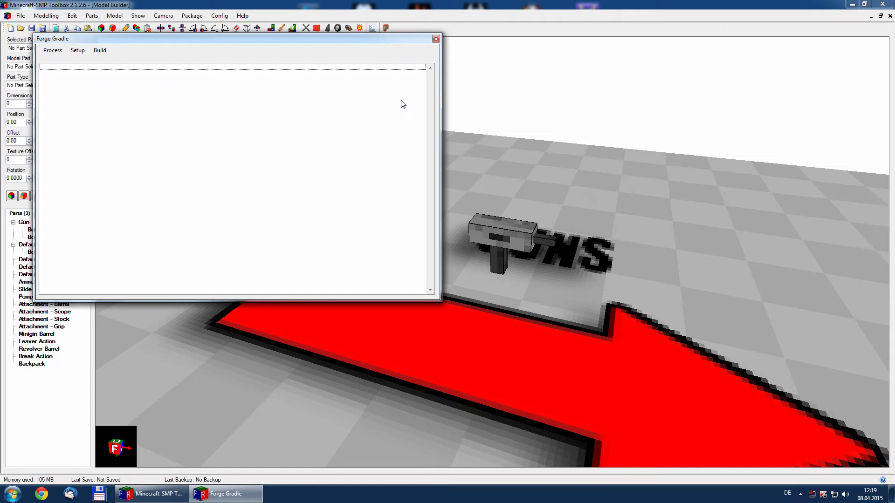
pyautogui.click(100, 50)
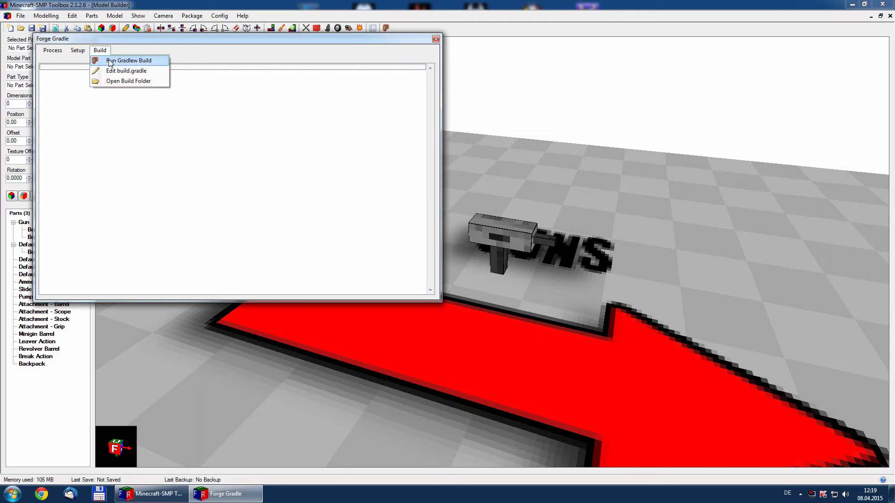
pyautogui.click(110, 61)
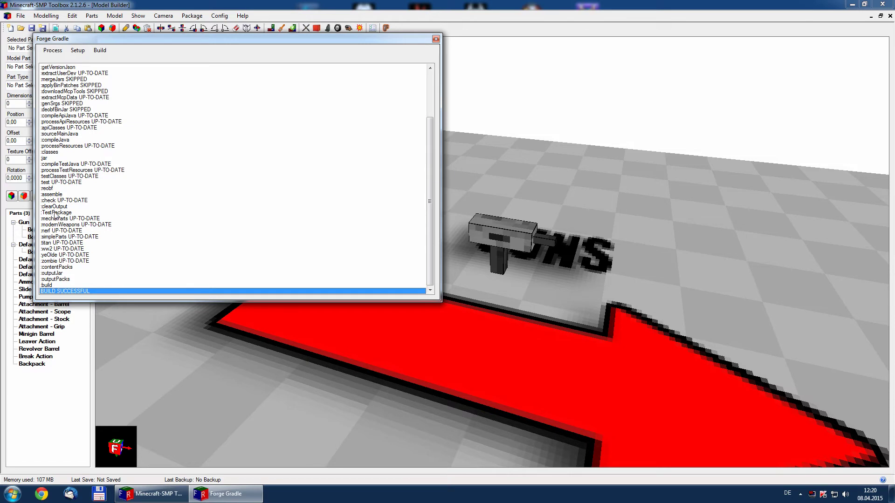
# Open the Forge Gradle build folder and copy the TestPackage-Content Pack-1.7.10-4.10.0 jar file
pyautogui.click(100, 50)
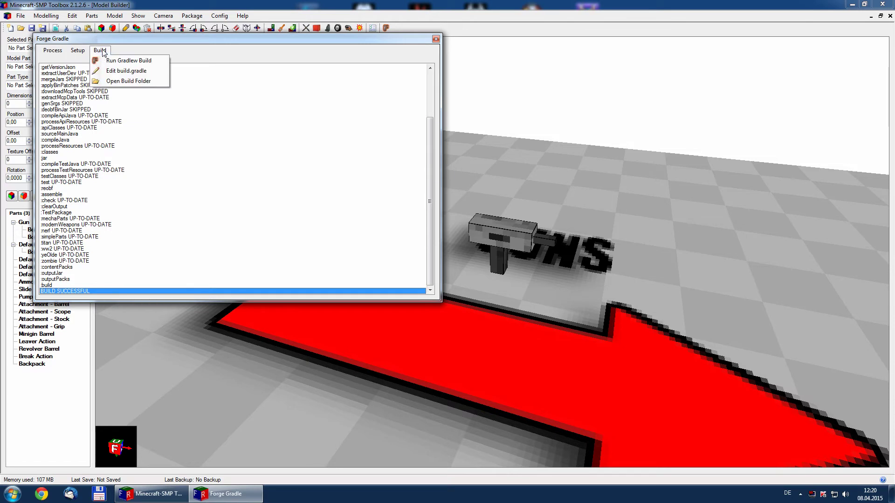
pyautogui.click(124, 83)
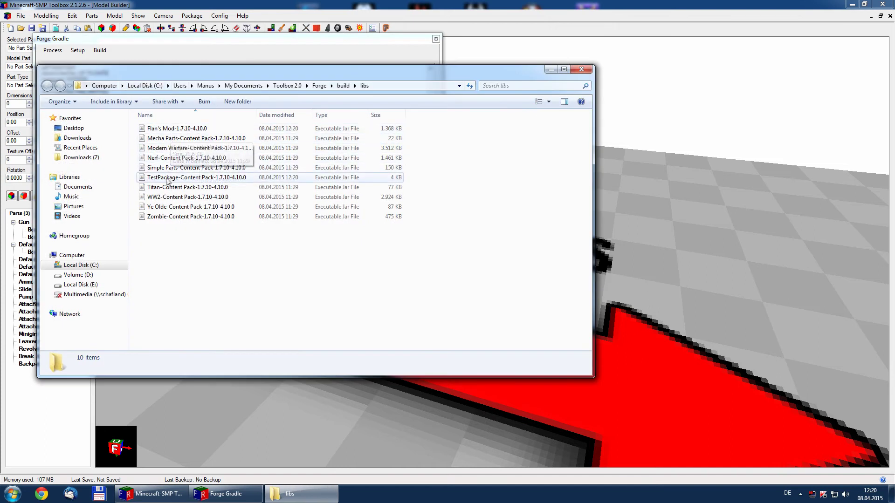
pyautogui.click(189, 181)
pyautogui.rightClick(188, 179)
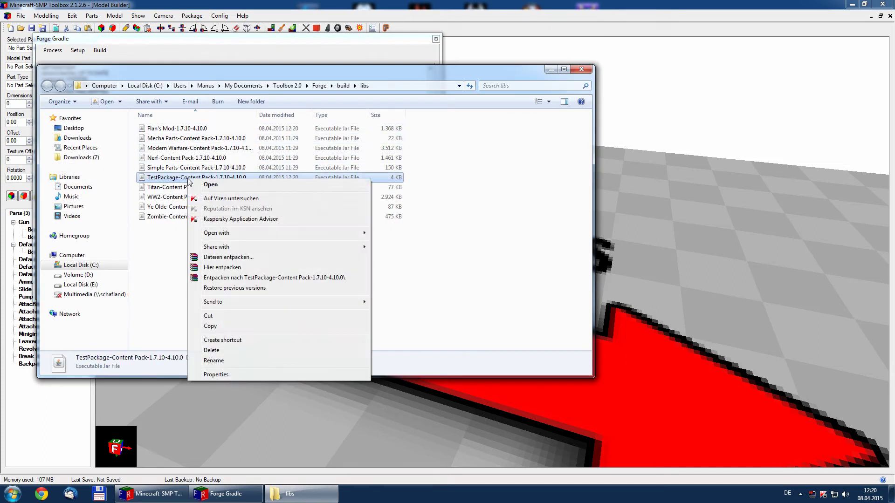
pyautogui.click(216, 327)
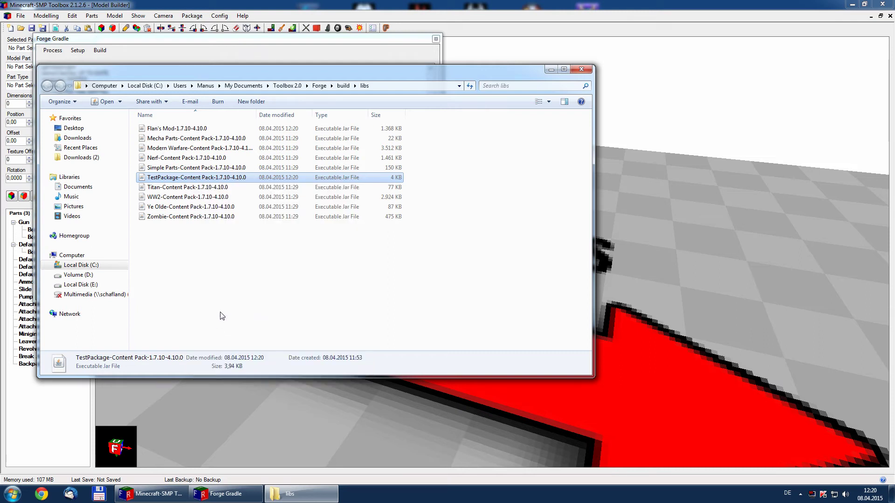
# In a new Windows Explorer window, go to the user's AppData/Roaming/.minecraft/Flan folder on Local Disk (C:)
pyautogui.rightClick(14, 492)
pyautogui.click(55, 487)
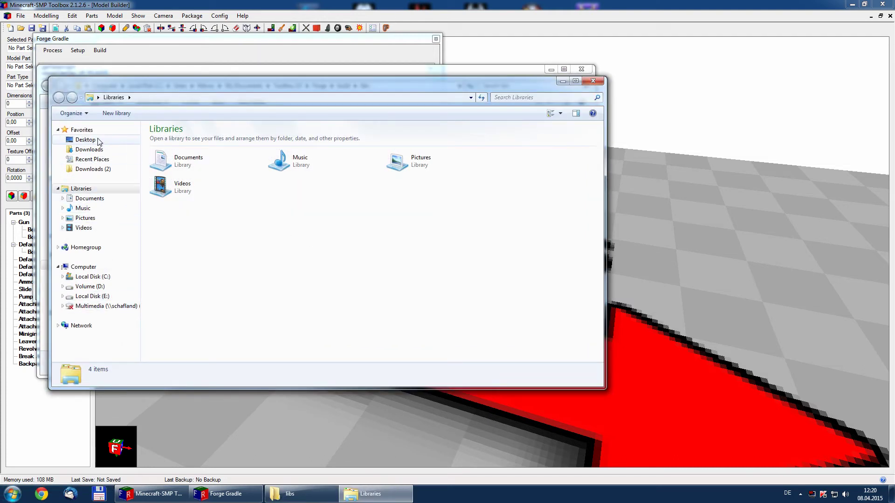
pyautogui.click(98, 277)
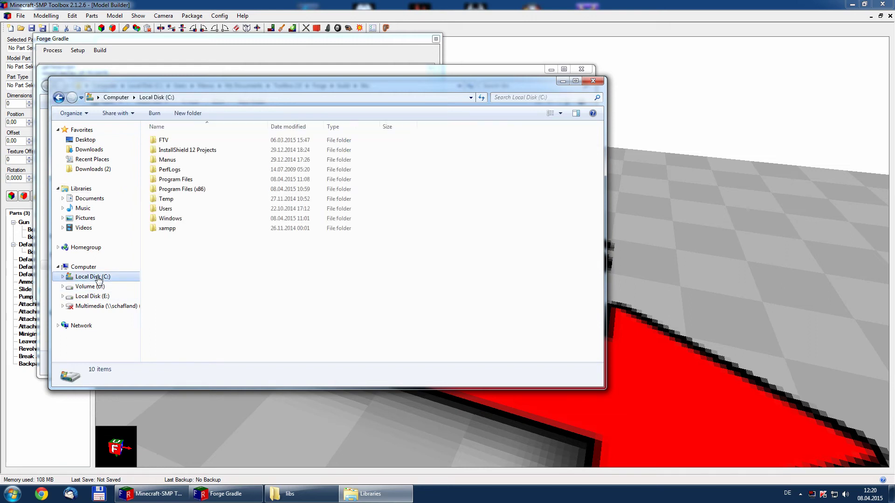
pyautogui.doubleClick(175, 214)
pyautogui.doubleClick(176, 140)
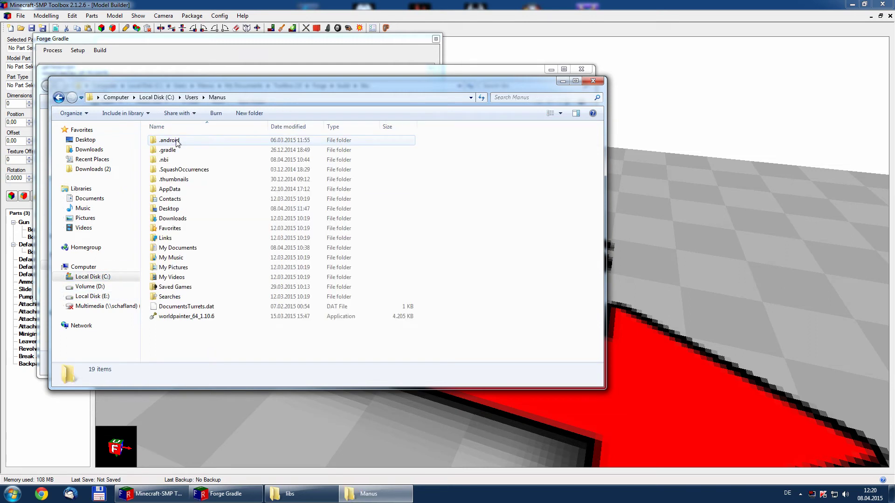
pyautogui.doubleClick(175, 188)
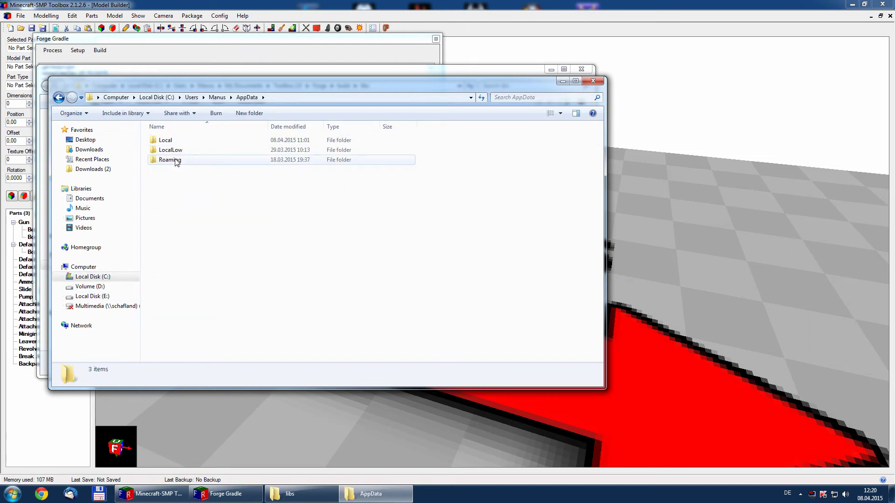
pyautogui.doubleClick(176, 159)
pyautogui.click(176, 142)
pyautogui.doubleClick(175, 142)
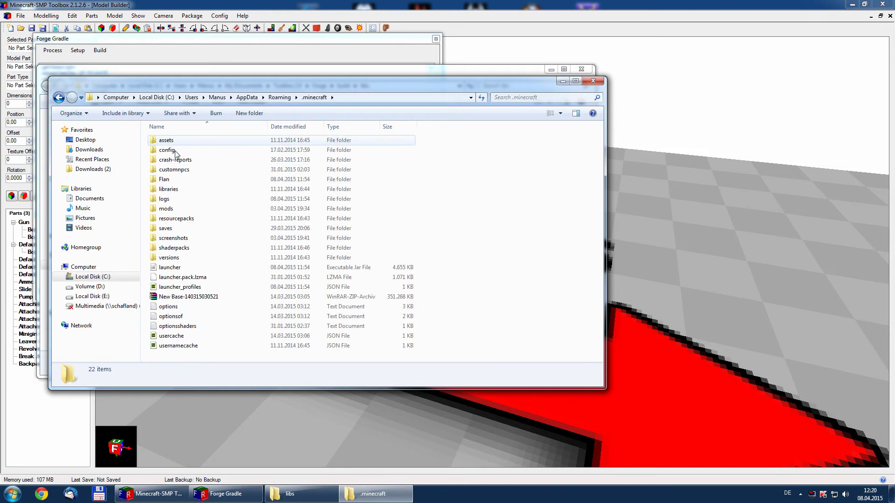
pyautogui.doubleClick(176, 181)
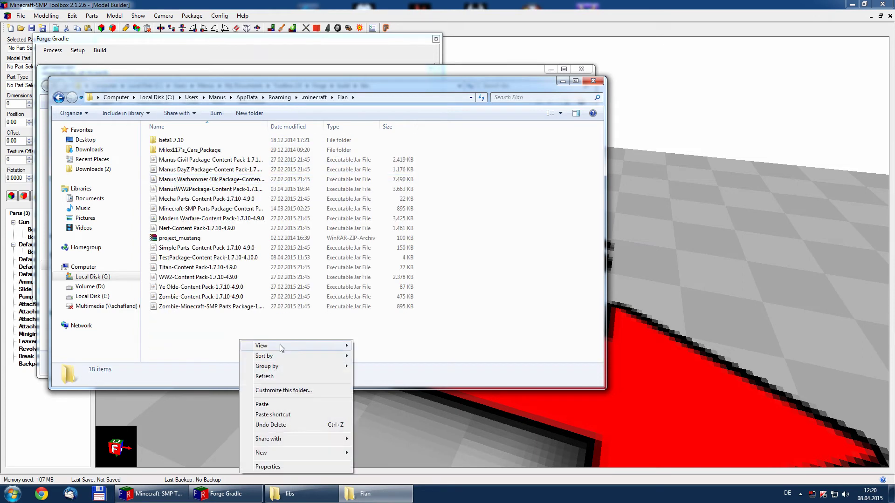
# Paste the copied jar into the Flan folder, replacing the existing TestPackage file, and close the folder window
pyautogui.rightClick(239, 339)
pyautogui.click(263, 403)
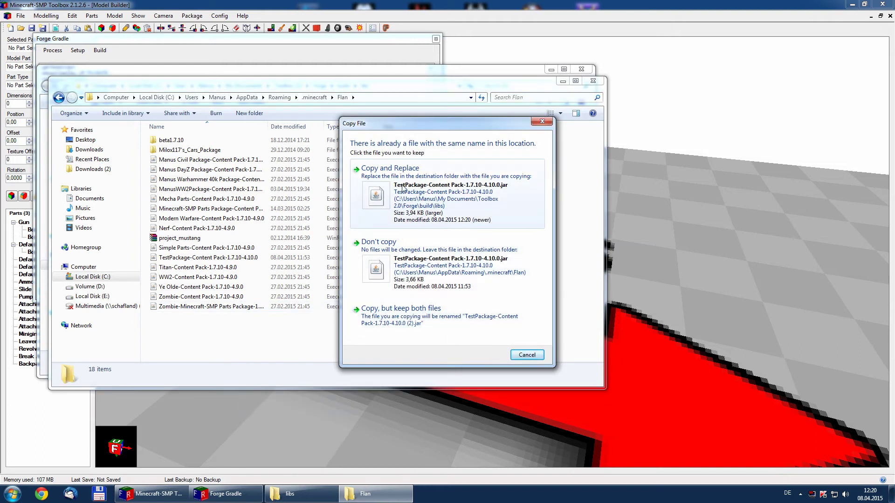
pyautogui.click(394, 205)
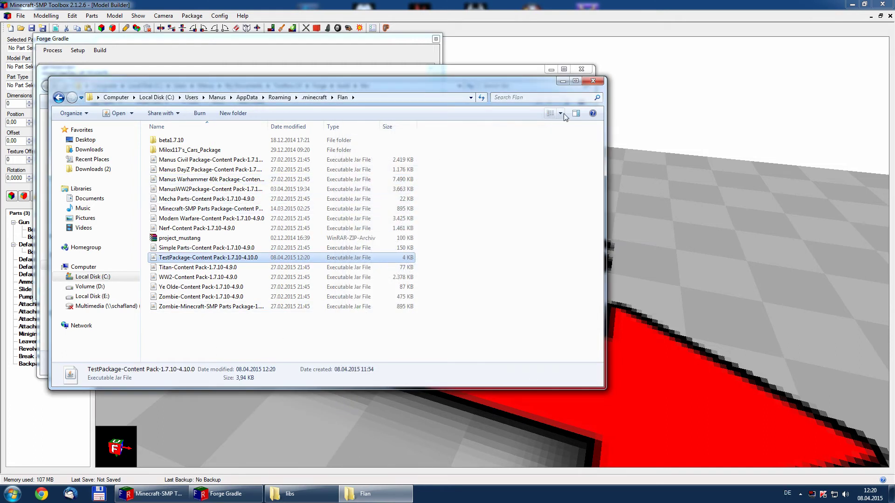
pyautogui.click(594, 80)
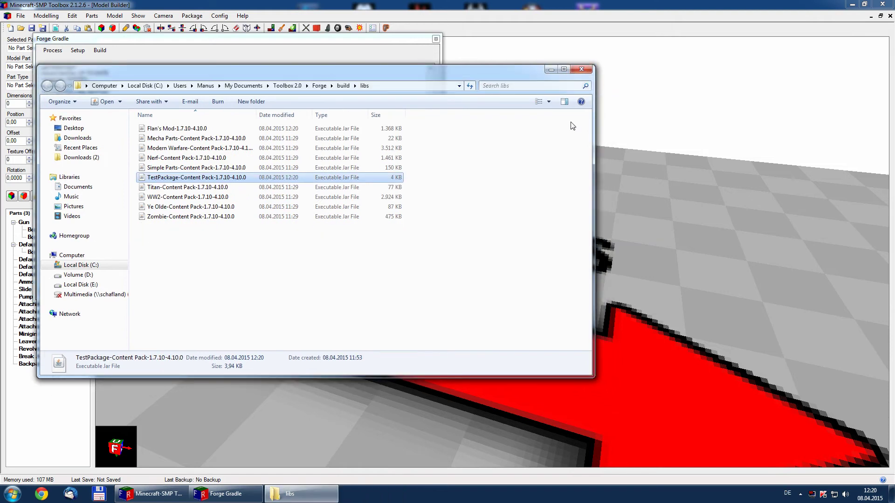
# Switch to the desktop and launch Minecraft offline with the Forge profile
pyautogui.click(890, 497)
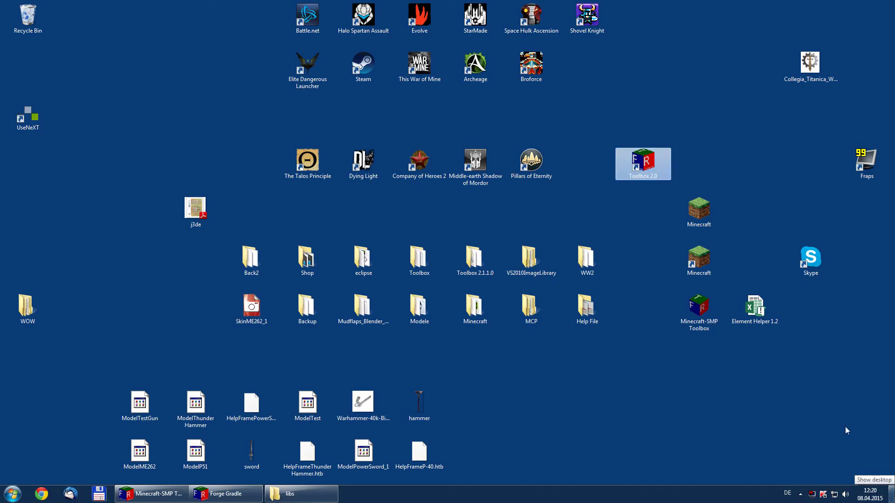
pyautogui.doubleClick(699, 218)
pyautogui.click(484, 255)
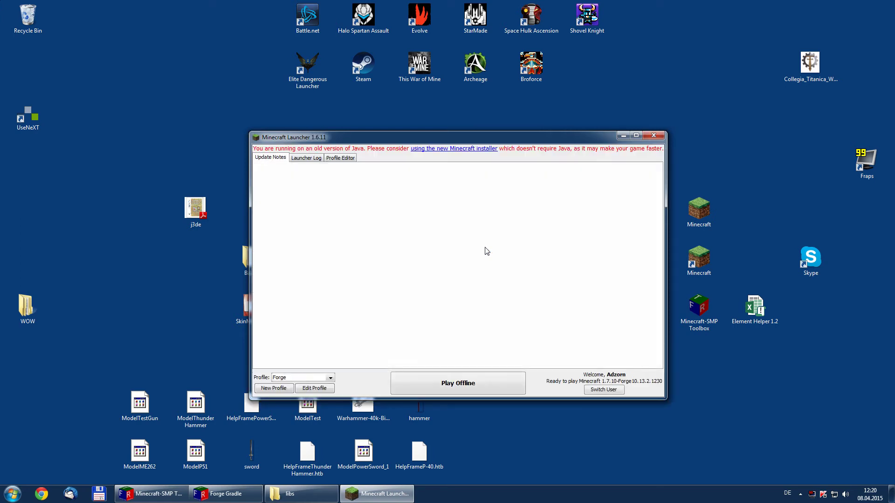
pyautogui.click(460, 385)
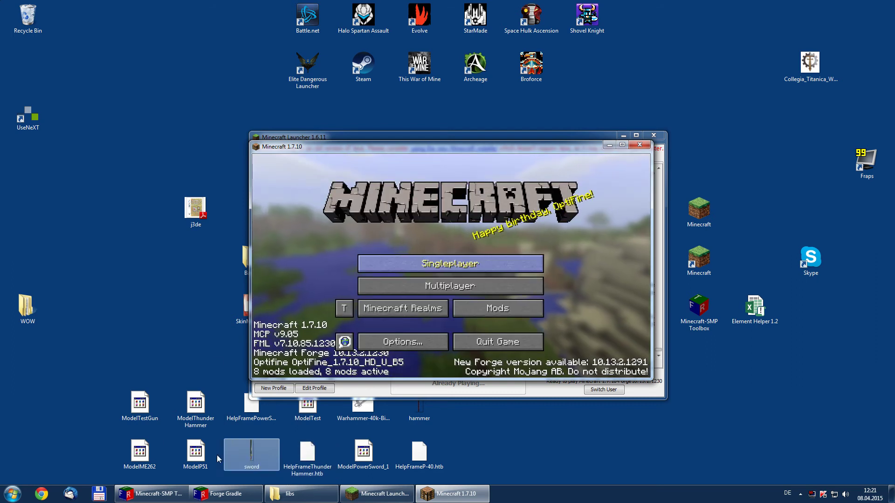
# Maximize the game window and load the first singleplayer world
pyautogui.click(622, 145)
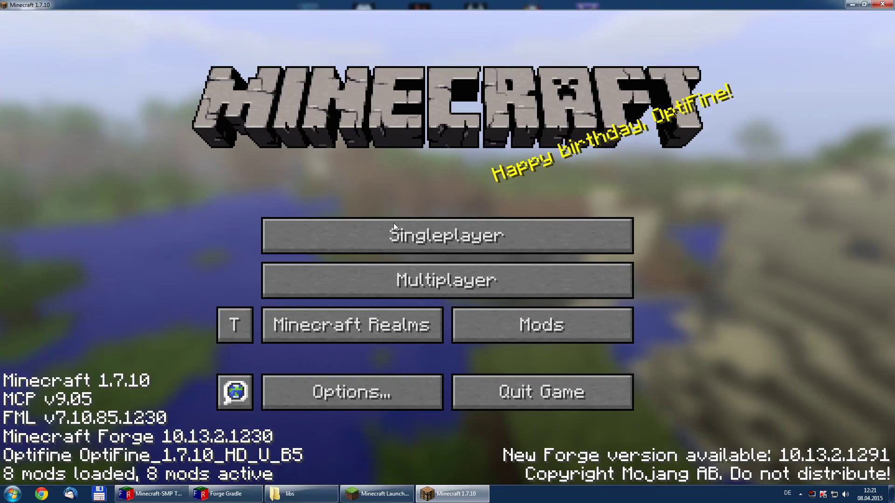
pyautogui.click(283, 222)
pyautogui.doubleClick(293, 107)
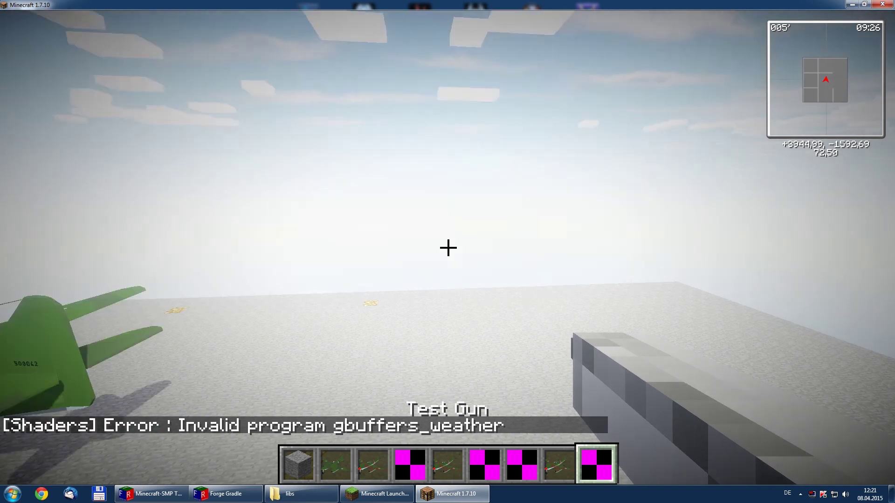
# Browse Flan's Mod Guns on page 2 of the creative inventory, place the Test Gun in the last hotbar slot and close the inventory
pyautogui.press('e')
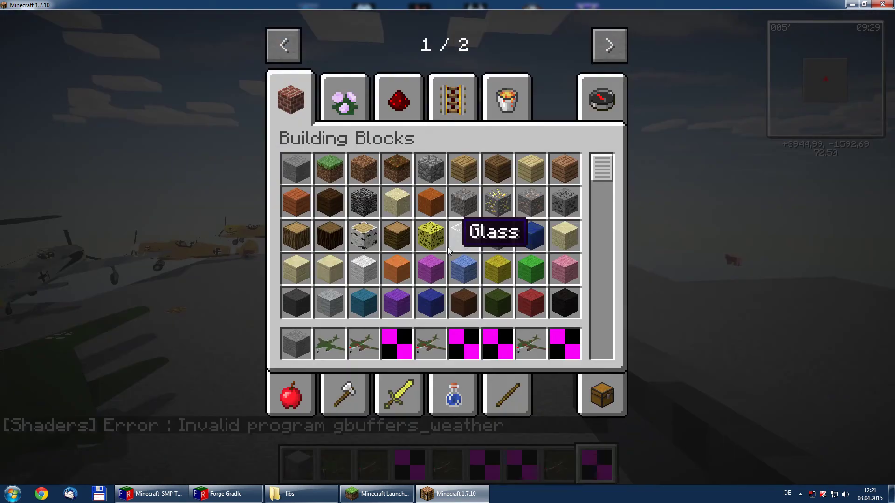
pyautogui.click(609, 45)
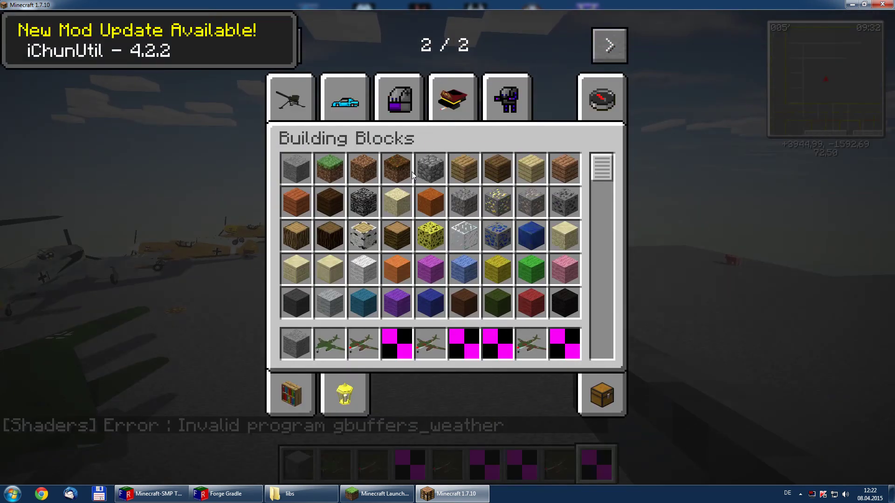
pyautogui.scroll(-5, 411, 182)
pyautogui.click(294, 98)
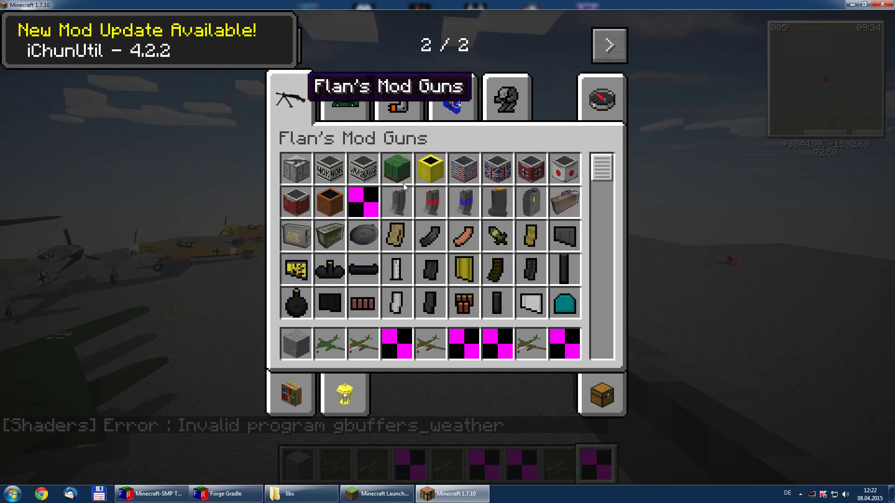
pyautogui.scroll(-3, 489, 201)
pyautogui.scroll(3, 455, 201)
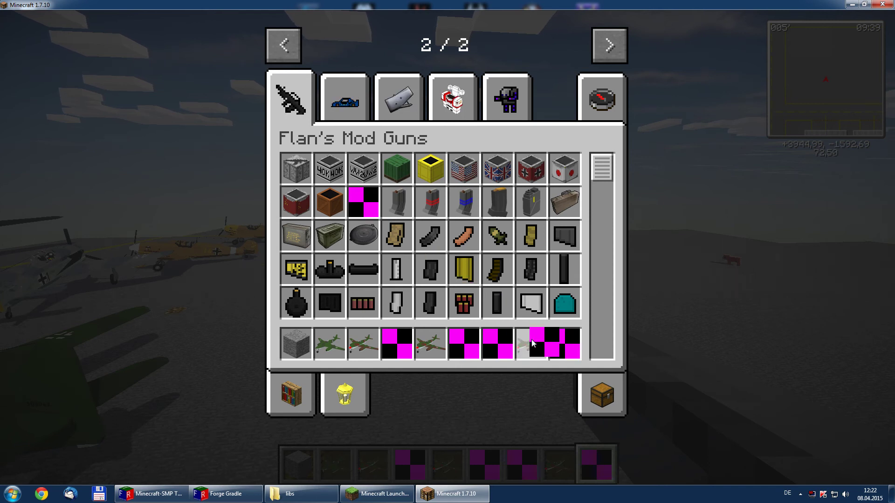
pyautogui.click(559, 345)
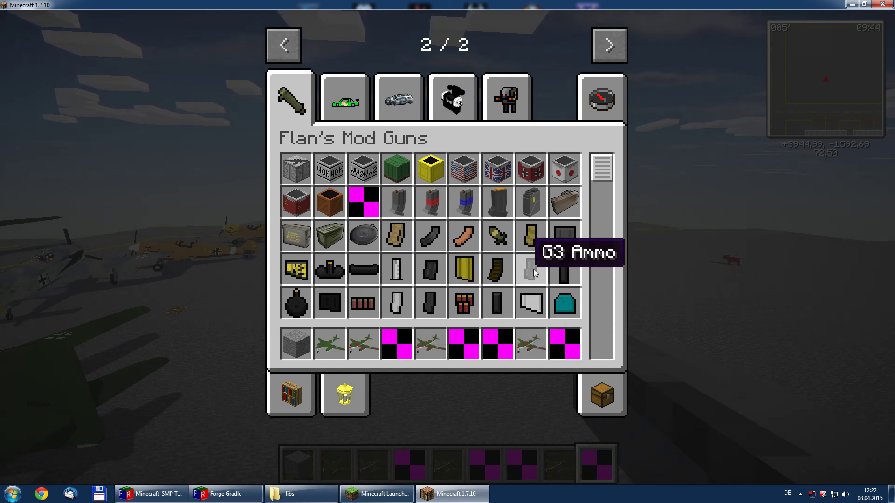
pyautogui.press('e')
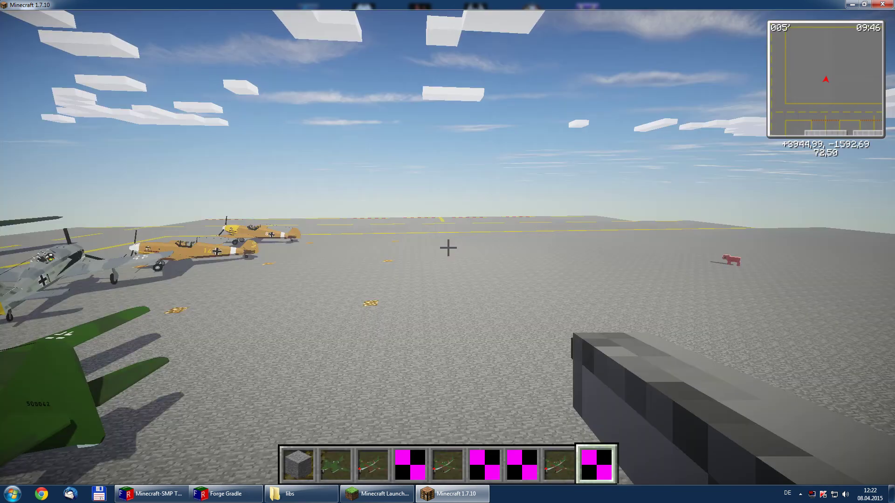
# Select the Test Gun and examine it in the character's hand from third-person back and front views, returning to first person
pyautogui.scroll(-1, 447, 252)
pyautogui.scroll(1, 448, 251)
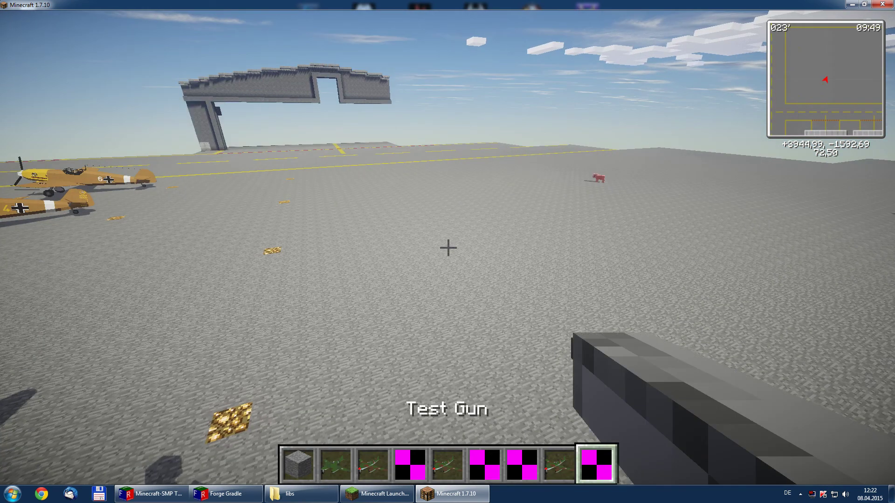
pyautogui.press('F5')
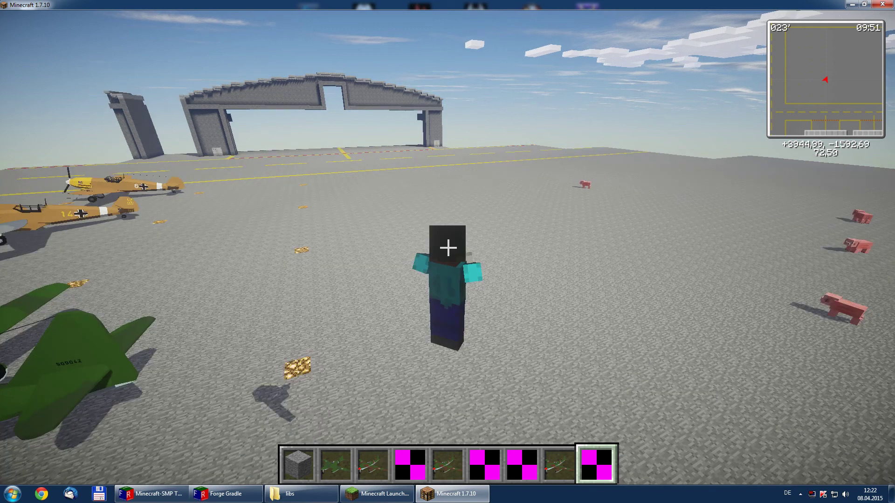
pyautogui.press('F5')
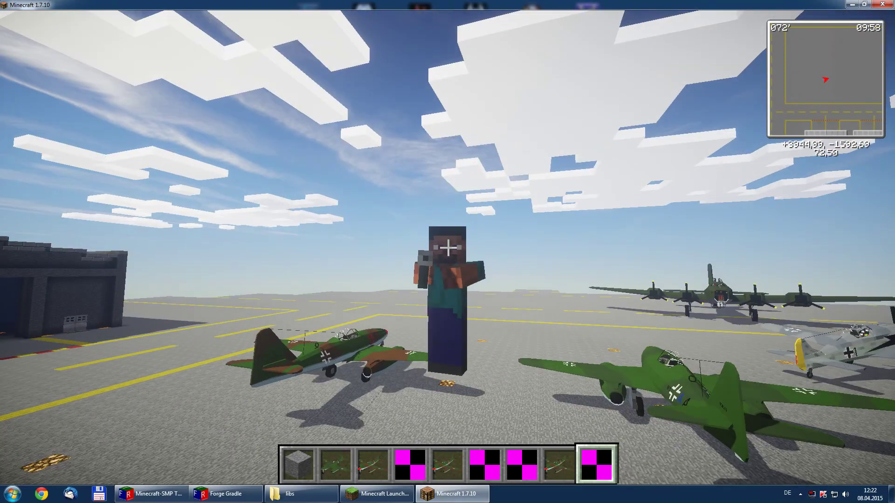
pyautogui.press('F5')
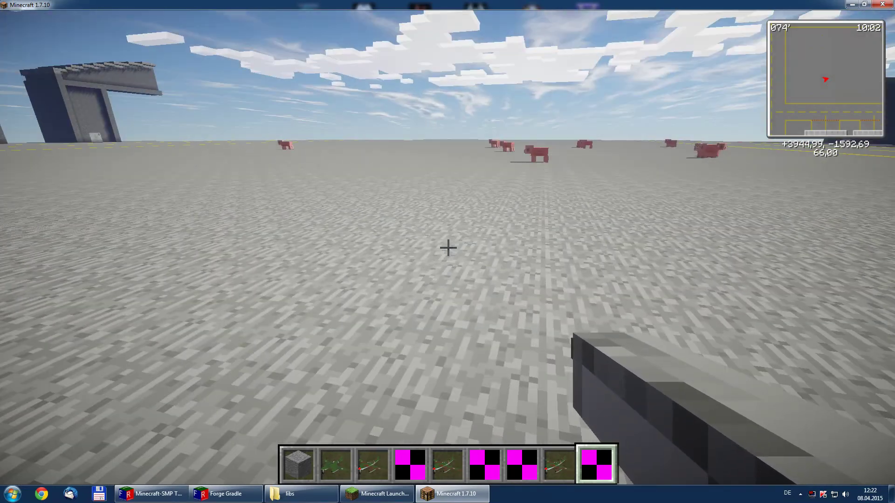
# Drop the Test Gun on the ground twice to examine its dropped model, picking it up again each time
pyautogui.rightClick(448, 247)
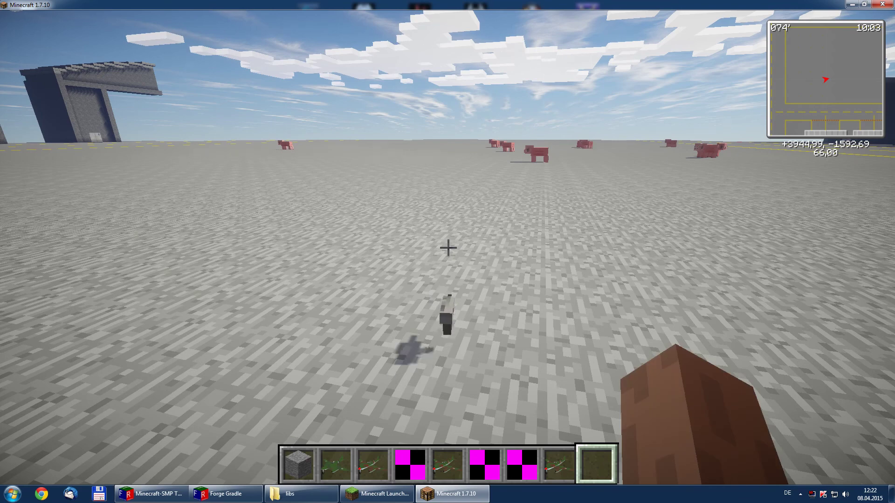
pyautogui.press('w')
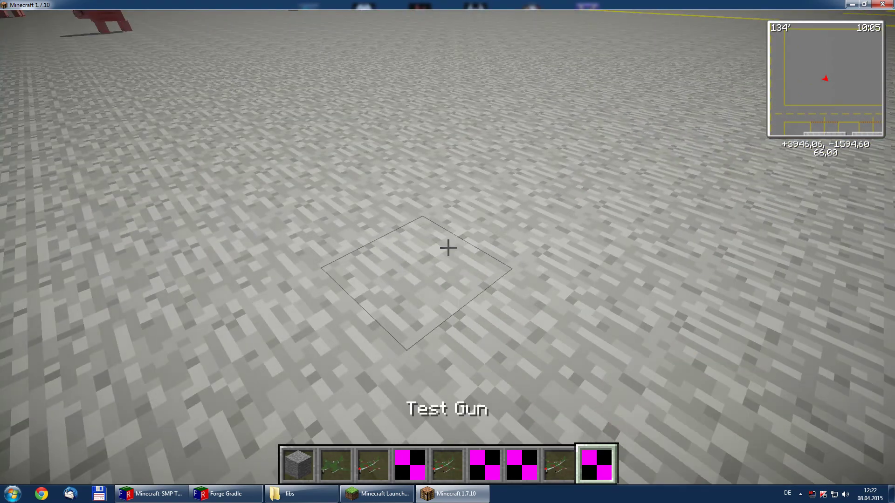
pyautogui.press('q')
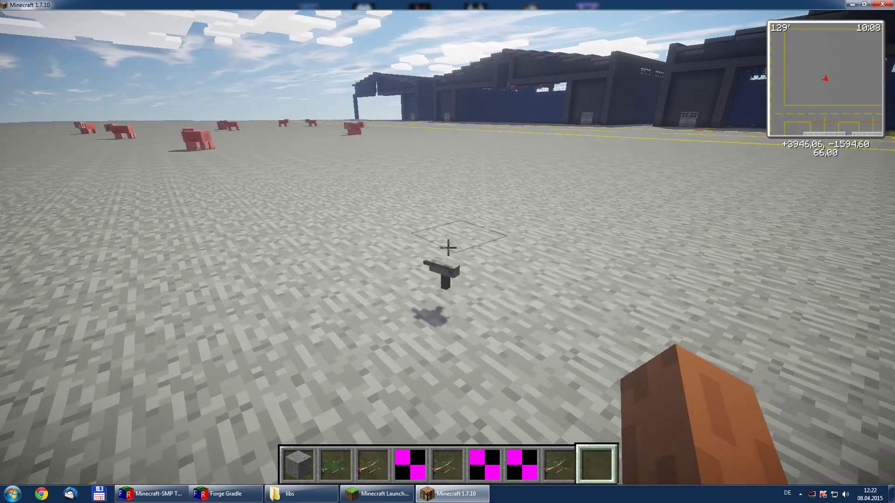
pyautogui.press('w')
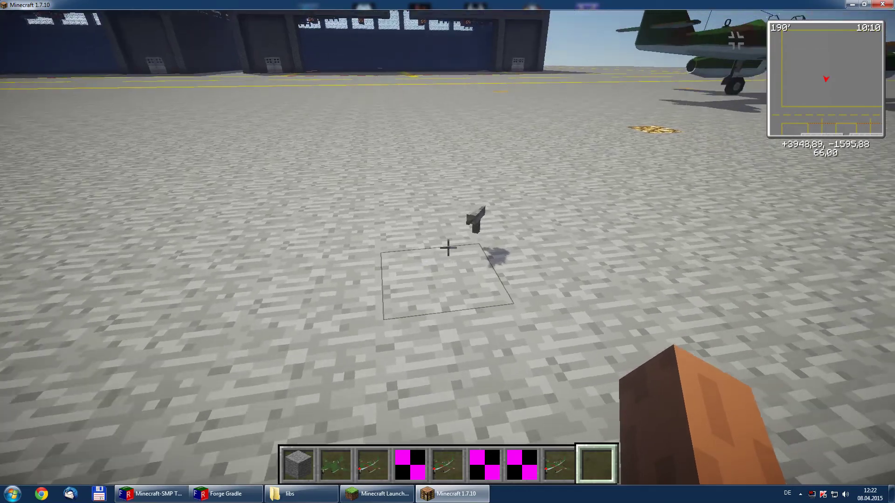
pyautogui.press('w')
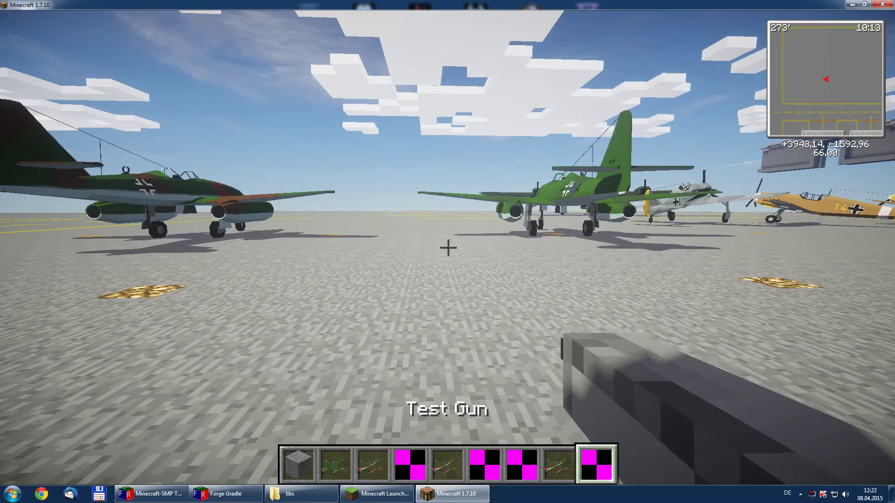